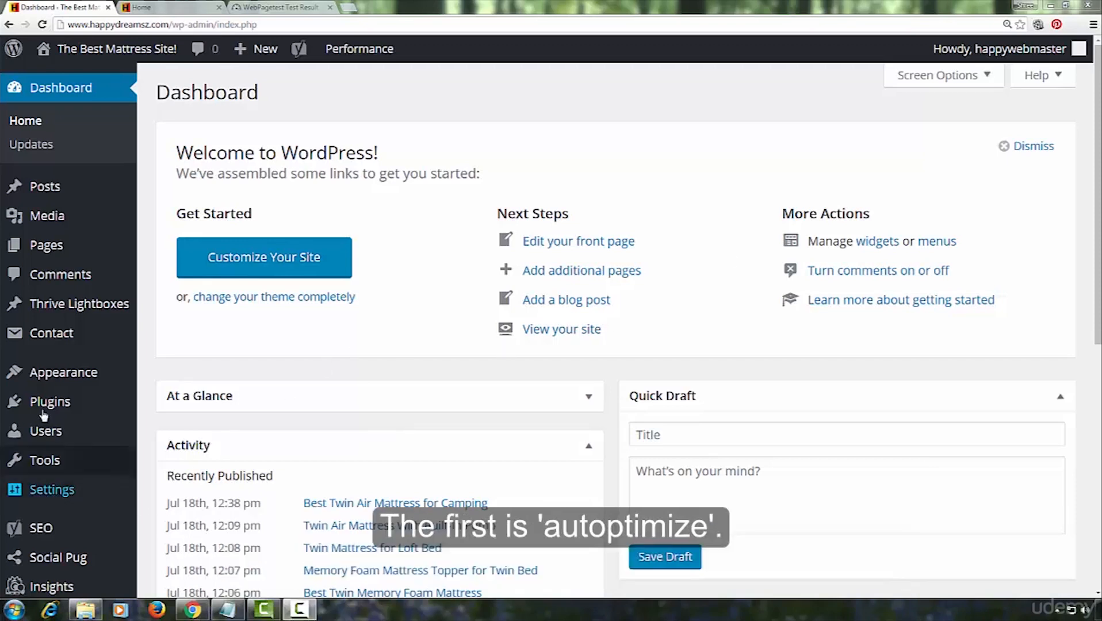
Search the plugin directory for autoptimize, then install and activate the Autoptimize plugin.
mouse_move(45, 405)
left_click(160, 430)
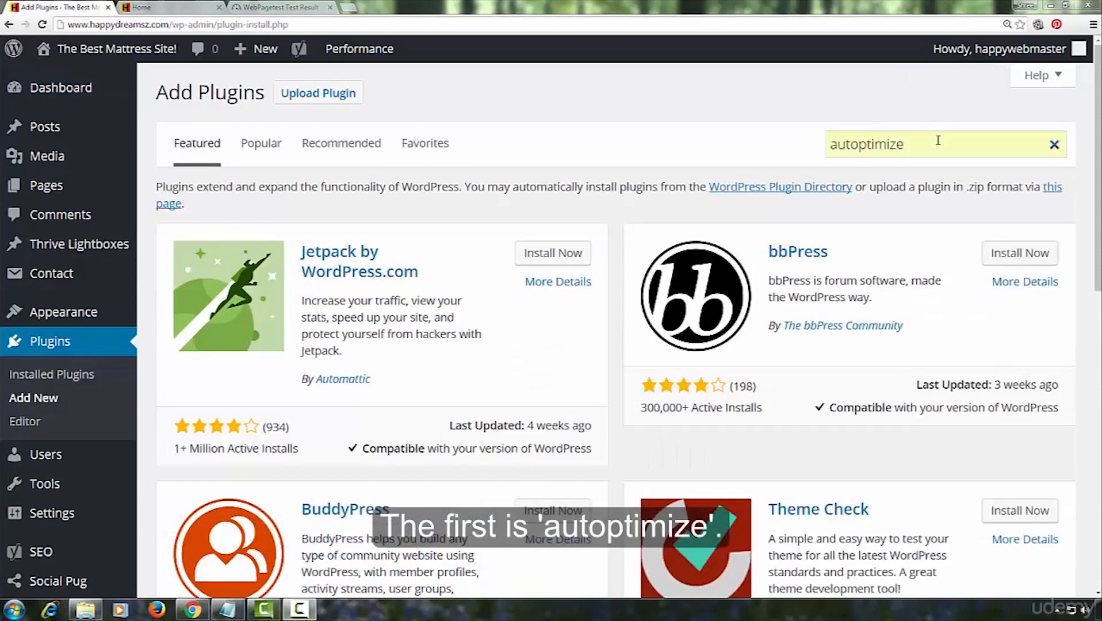
left_click(938, 141)
key("Return")
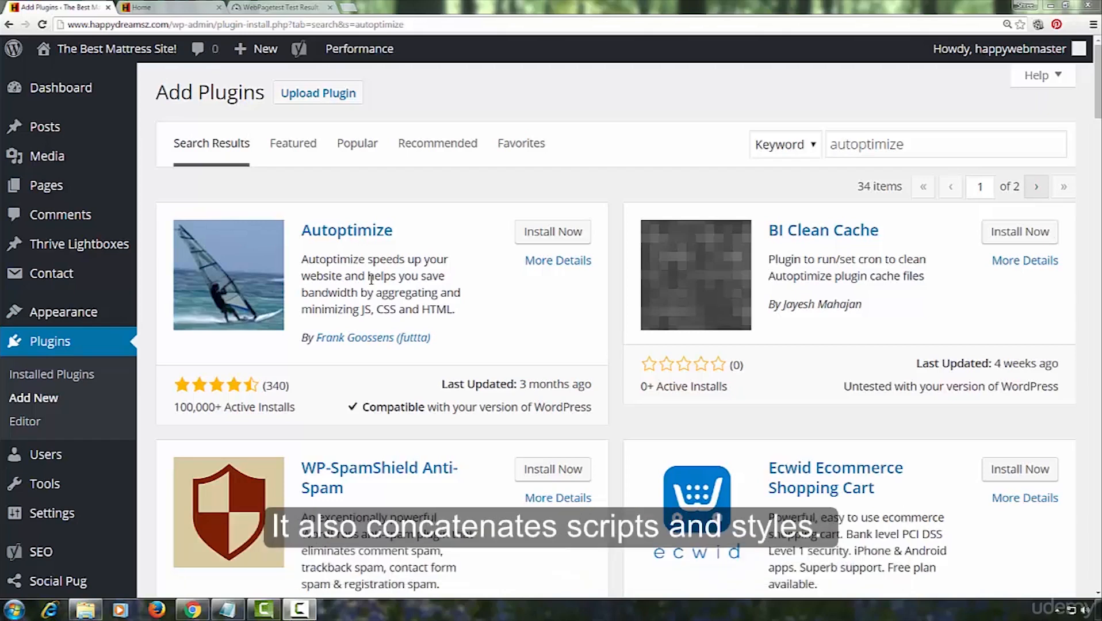
left_click(540, 237)
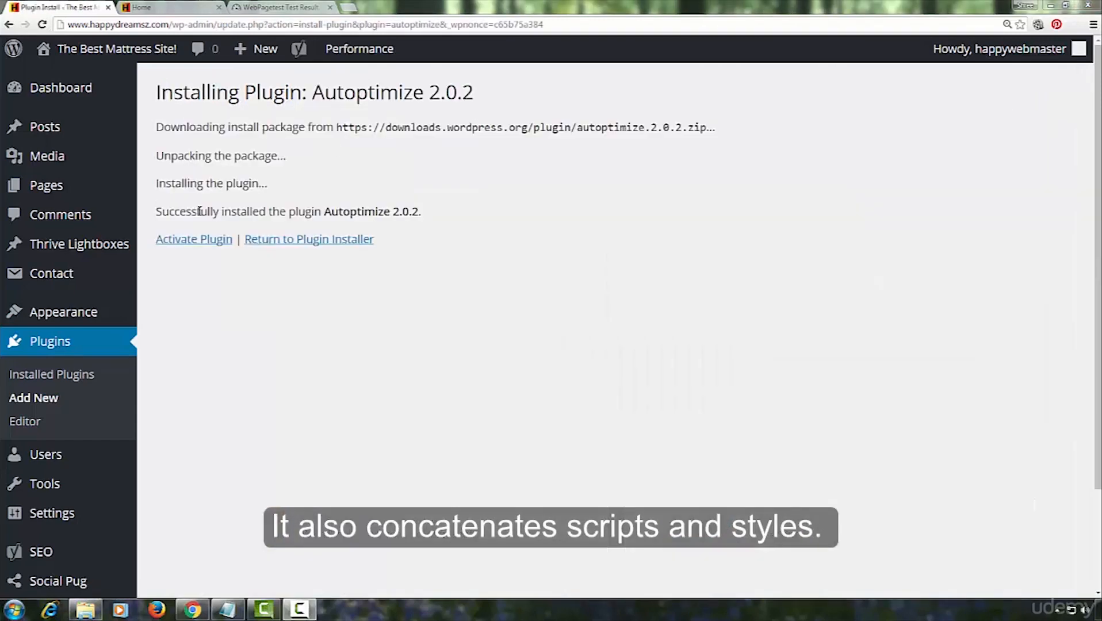
left_click(205, 240)
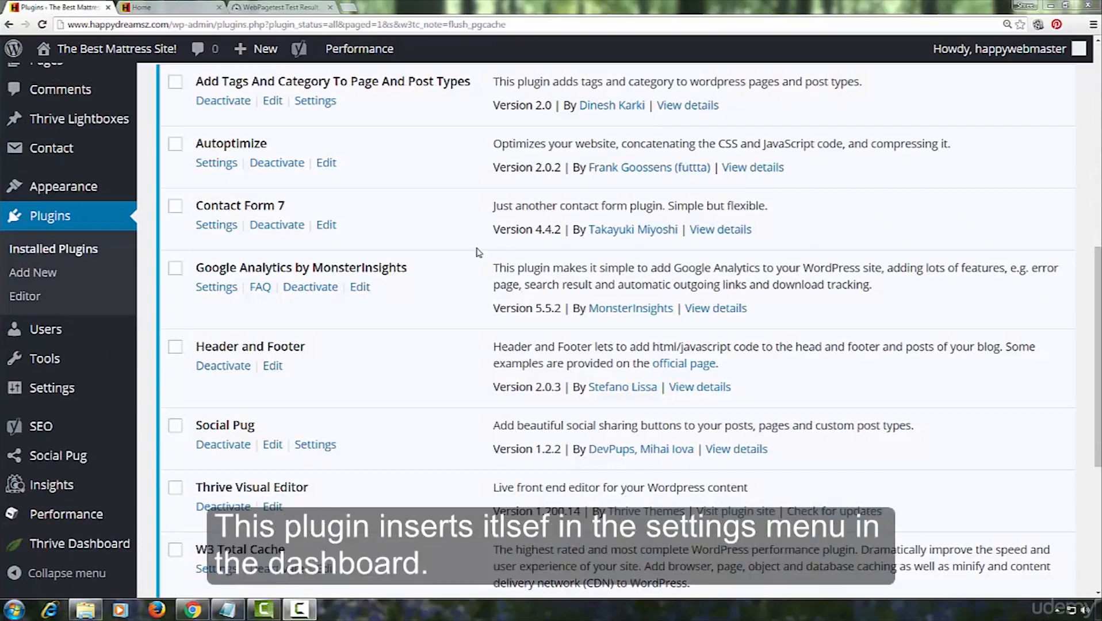
Enable HTML, JavaScript and CSS code optimization in the Autoptimize settings, saving the changes and emptying the cache.
mouse_move(65, 392)
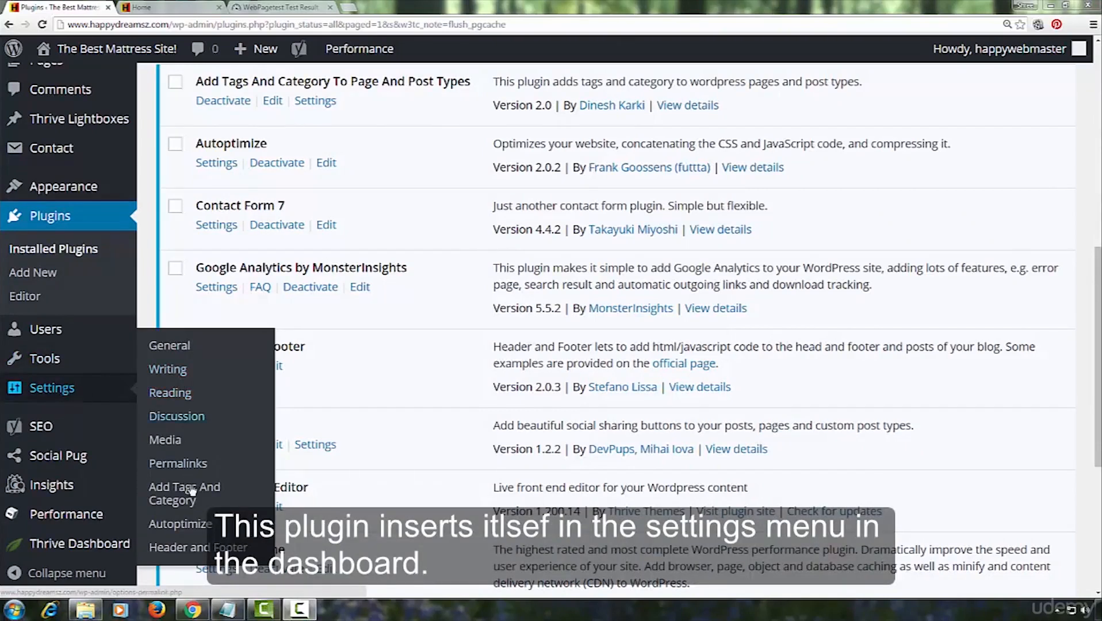
left_click(192, 523)
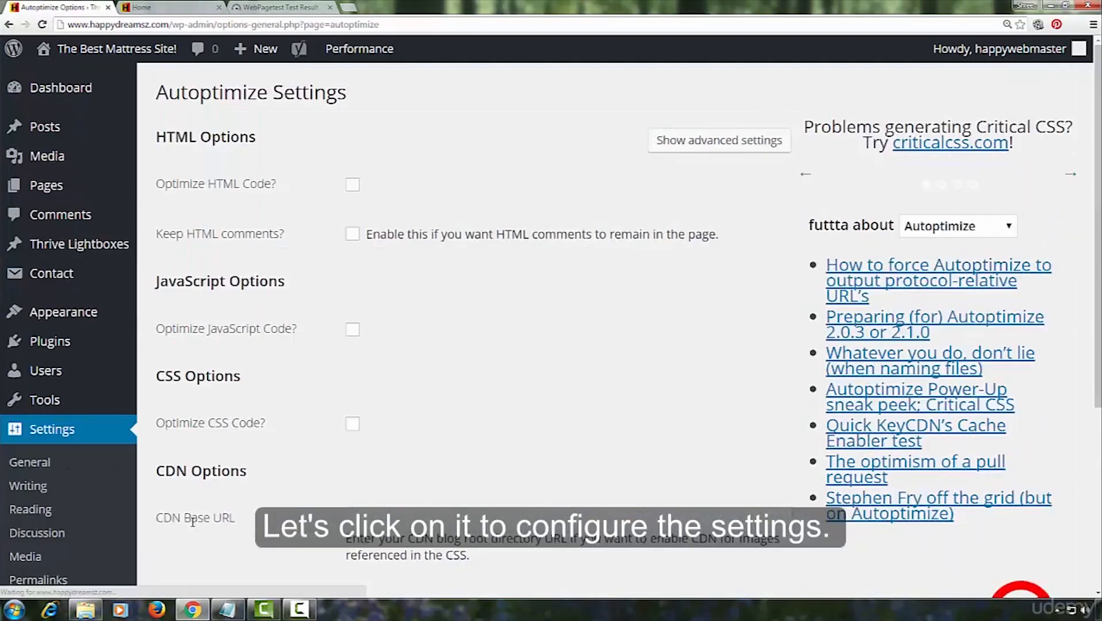
left_click(354, 186)
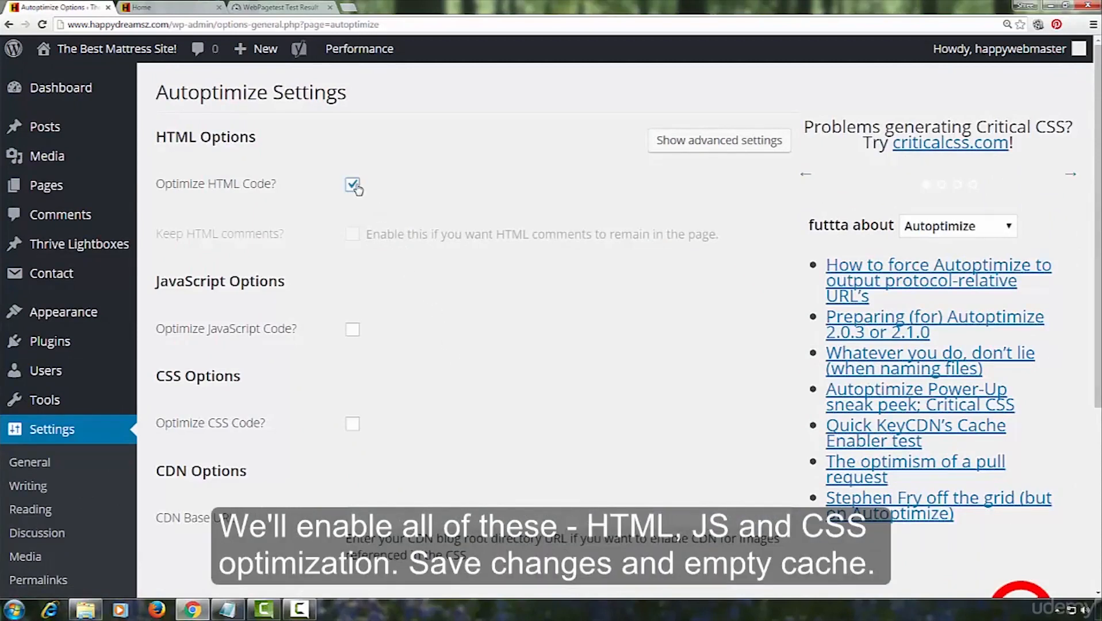
left_click(354, 332)
left_click(353, 424)
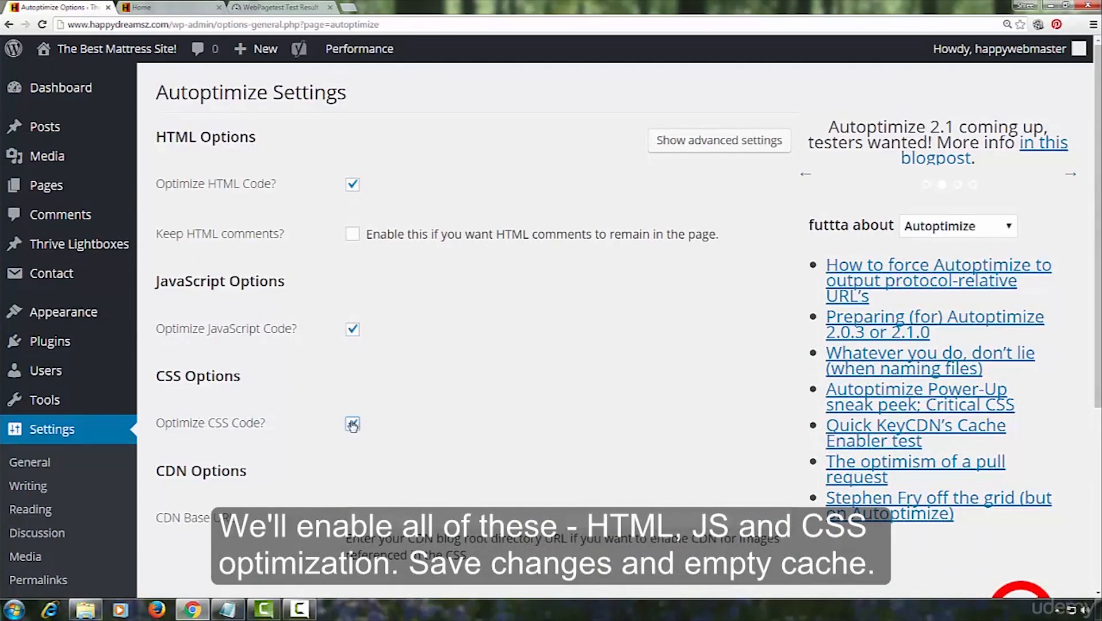
scroll(512, 359, "down", 5)
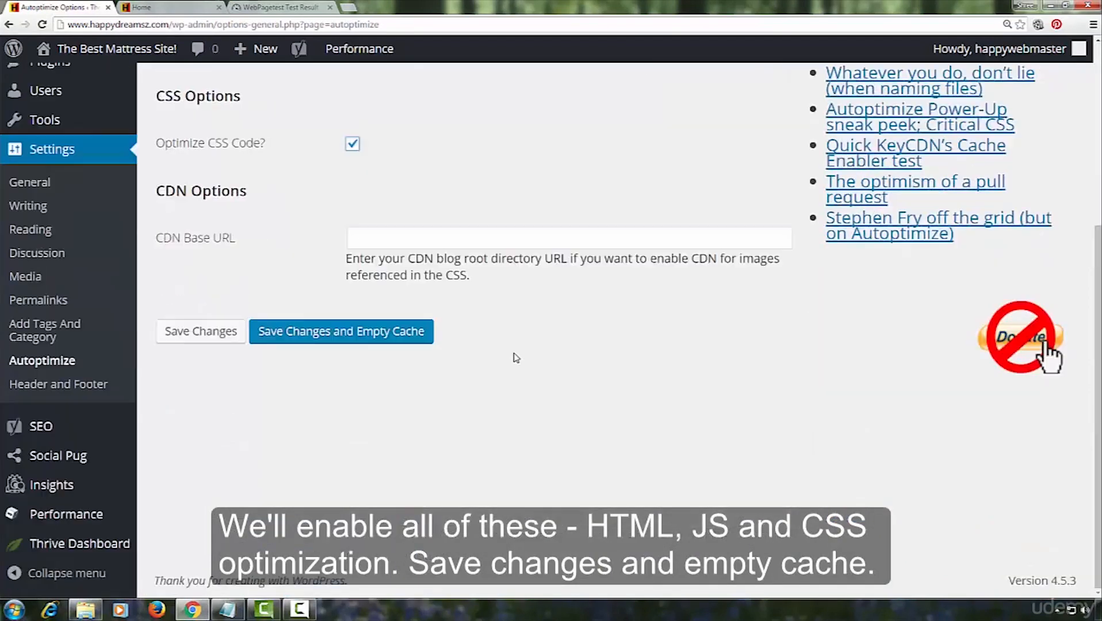
left_click(364, 334)
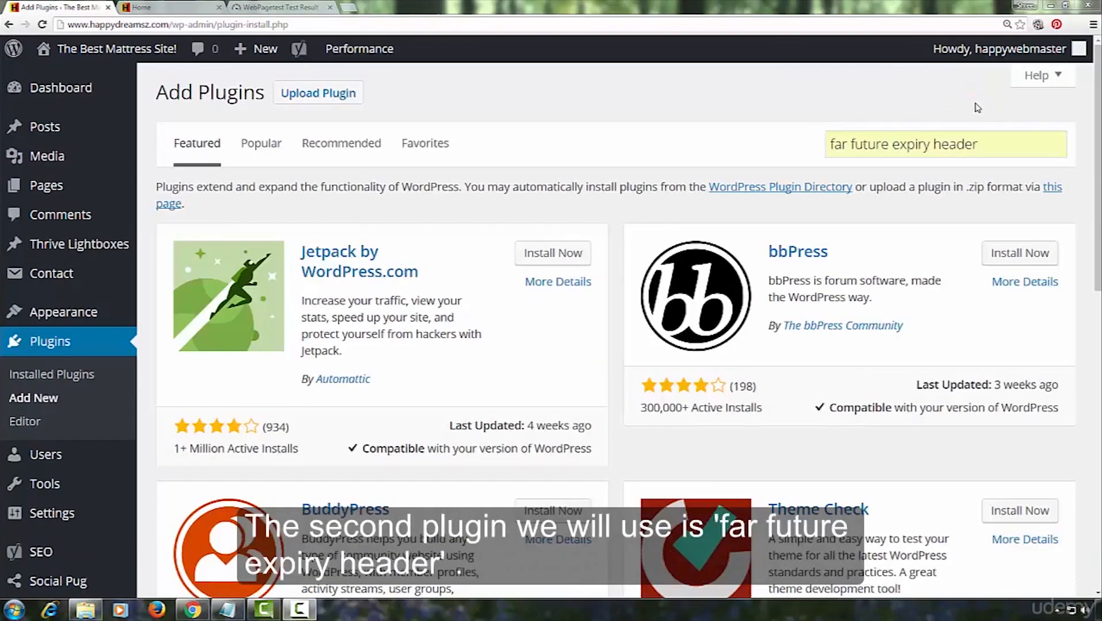
Search the plugin directory for far future expiry header, then install and activate the Far Future Expiry Header plugin.
left_click(981, 143)
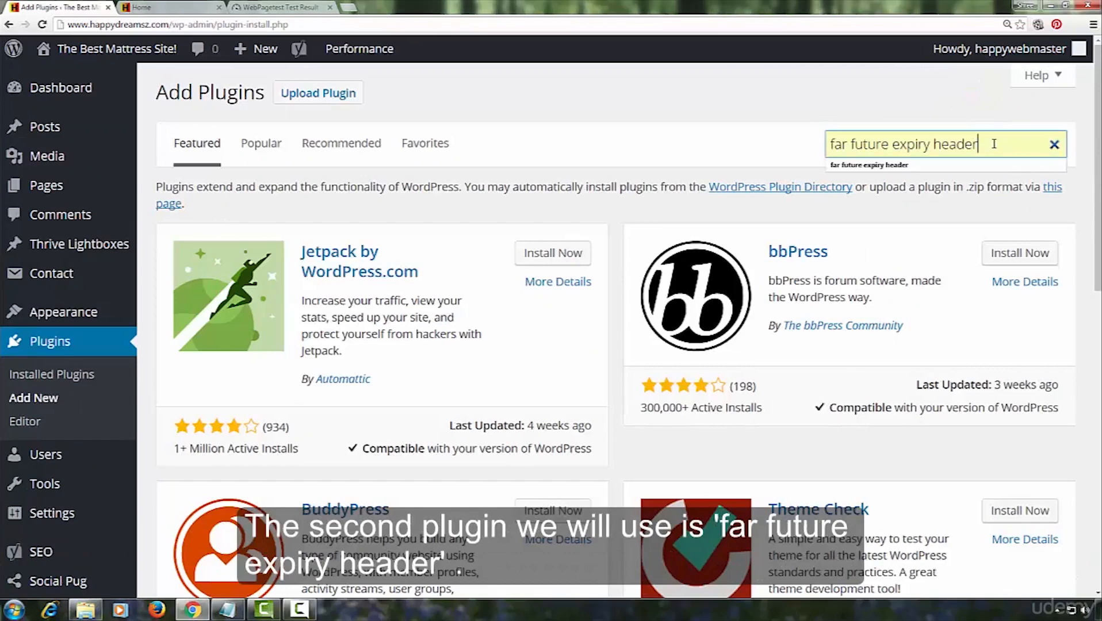
key("Return")
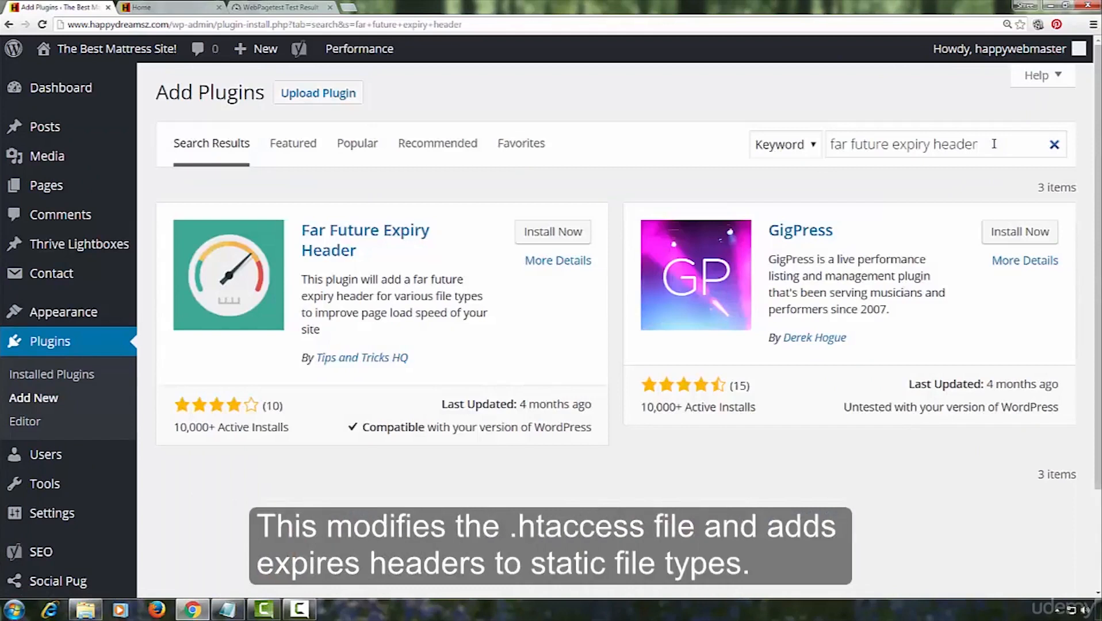
left_click(536, 233)
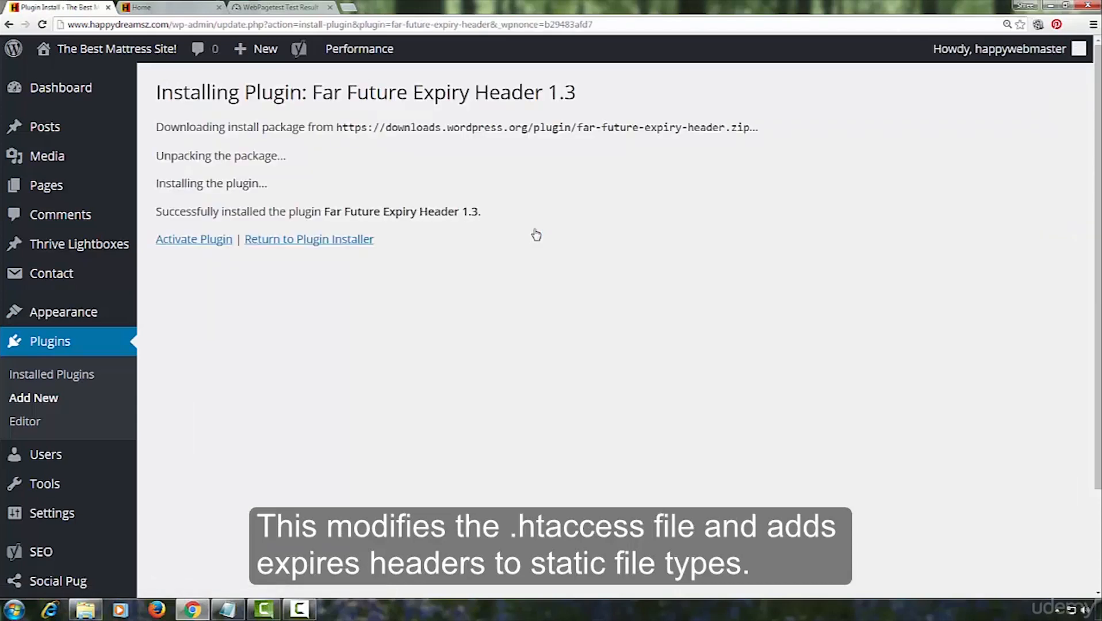
left_click(217, 241)
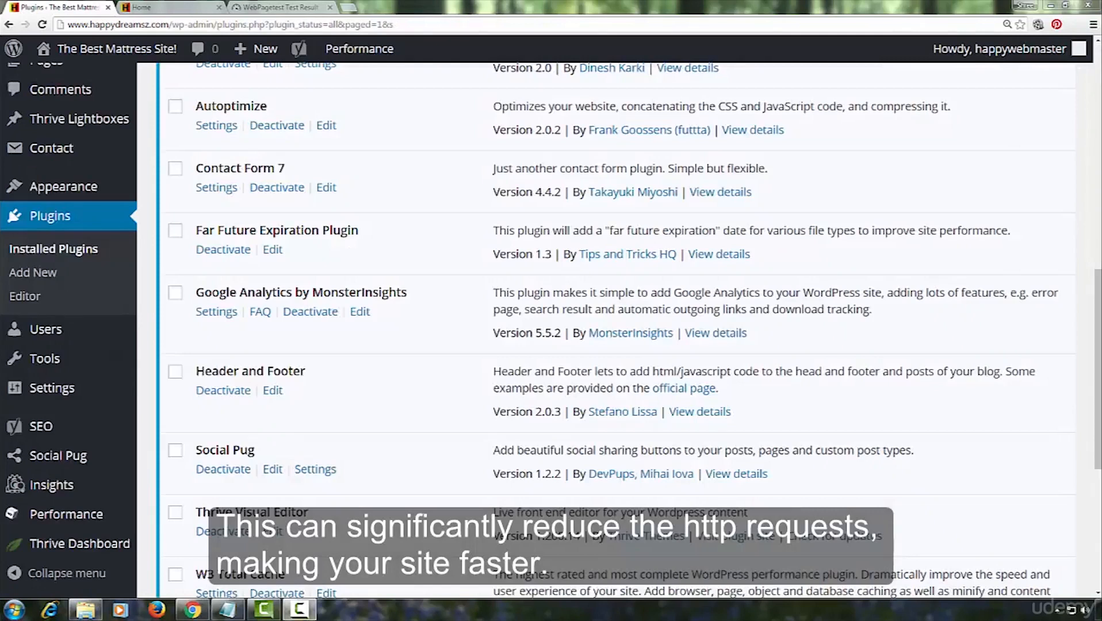
Enable far future expiration in the FarFutureExpiry settings and set the number of days to 30.
mouse_move(64, 390)
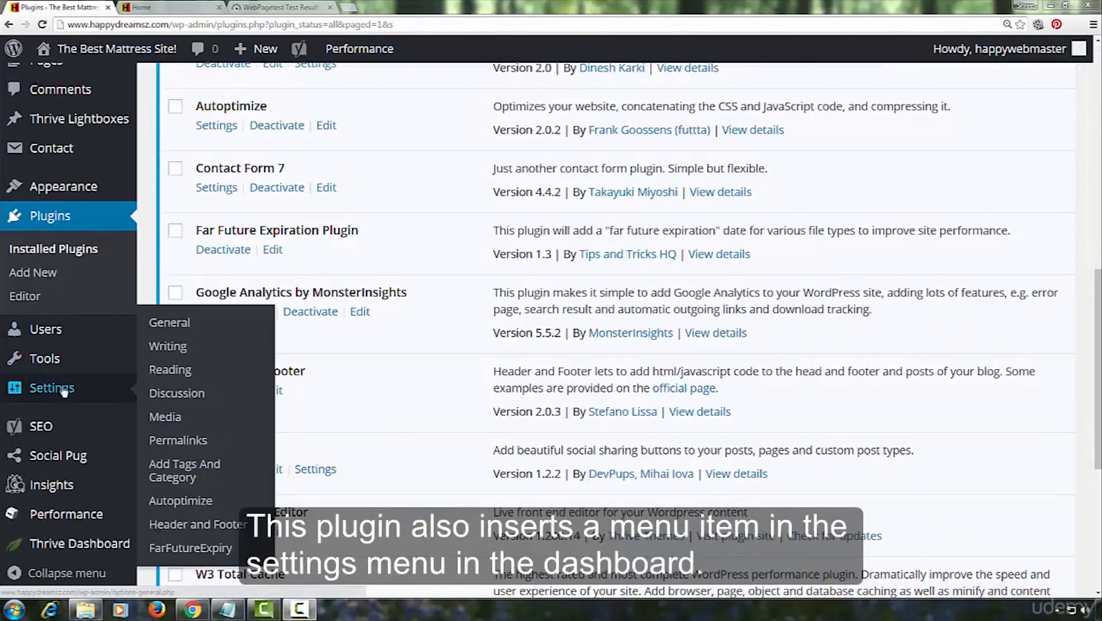
left_click(188, 549)
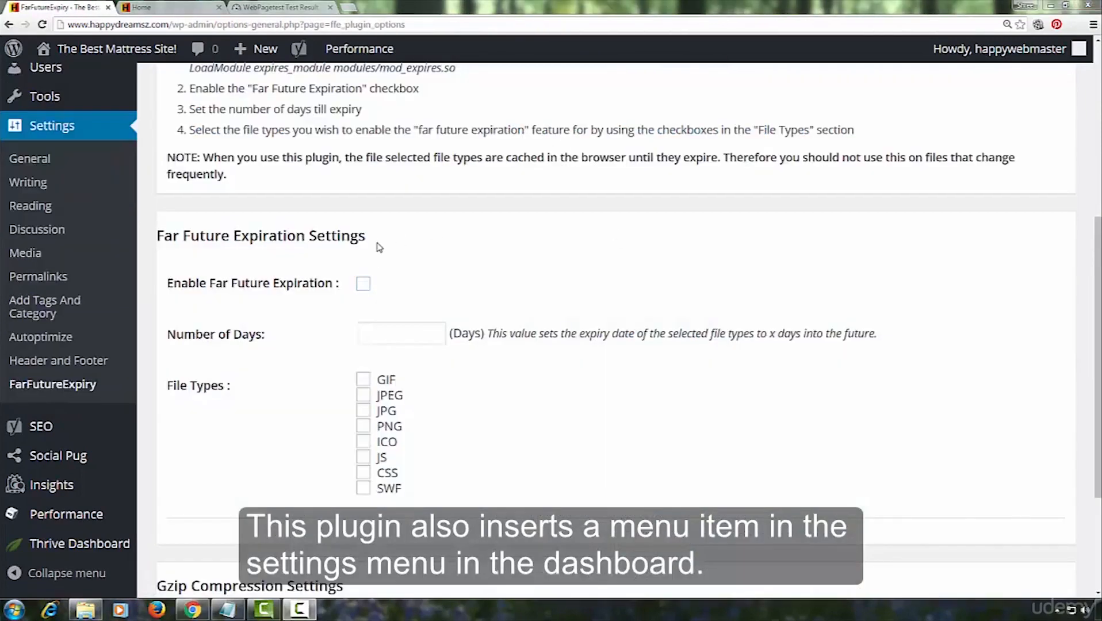
left_click(363, 283)
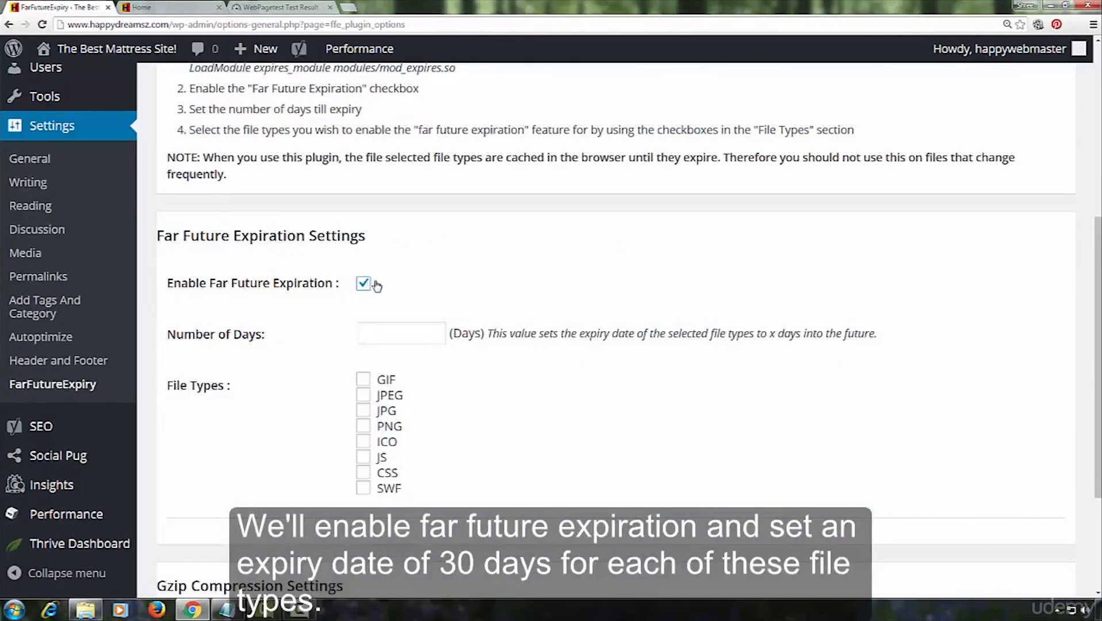
left_click(393, 337)
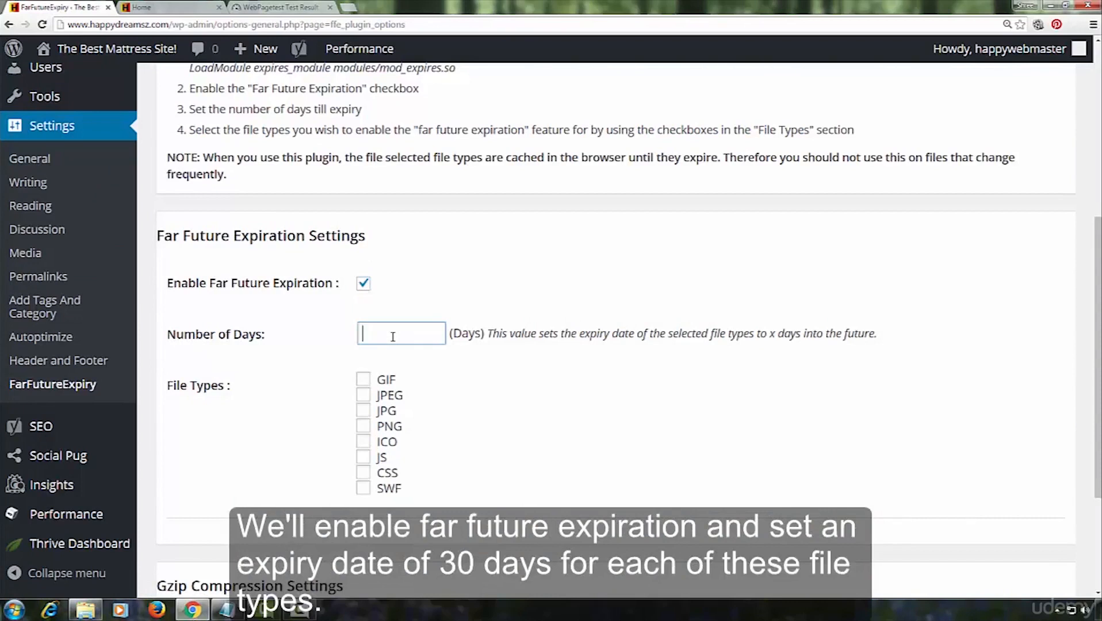
type("3")
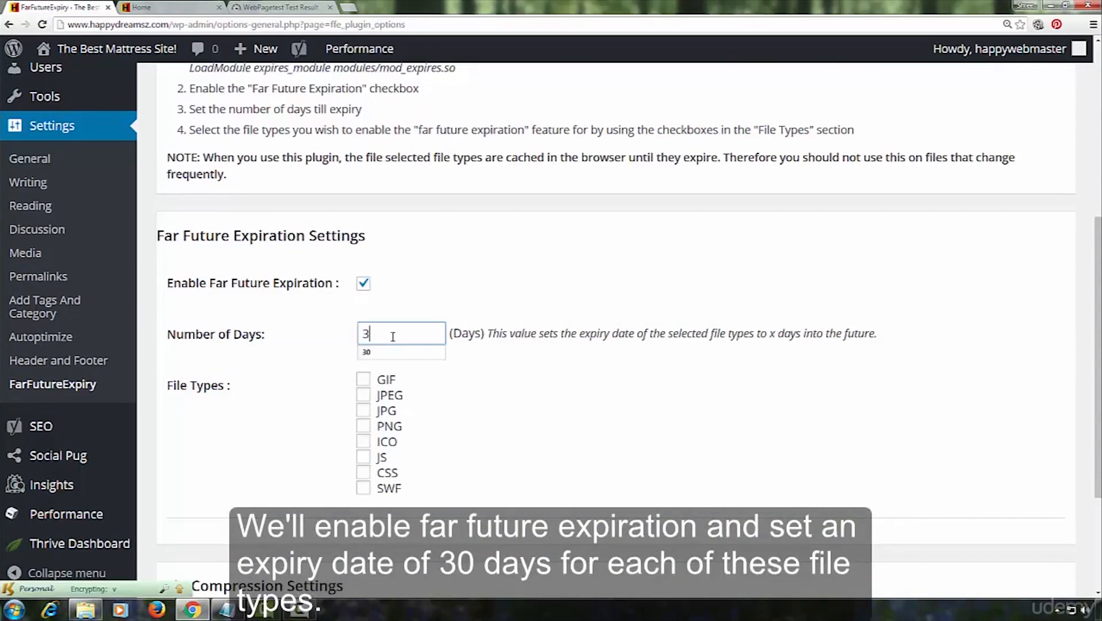
type("0")
Select the GIF, JPEG, JPG, PNG, ICO, JS, CSS and SWF file types for far future expiration and save the settings.
left_click(363, 379)
left_click(363, 395)
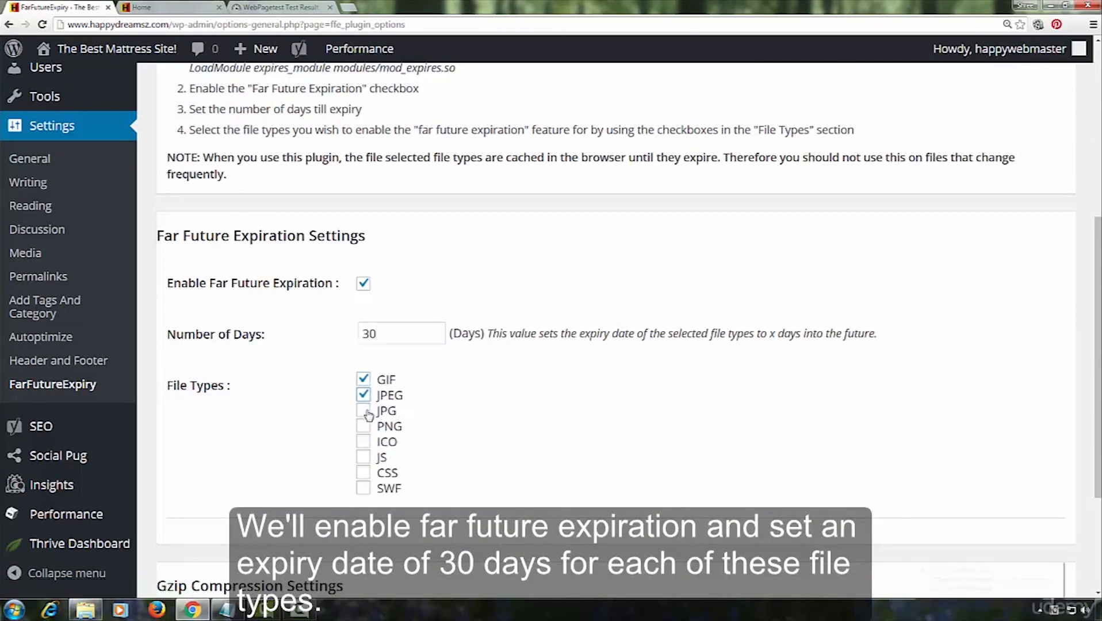
left_click(363, 411)
left_click(364, 427)
left_click(364, 442)
left_click(364, 457)
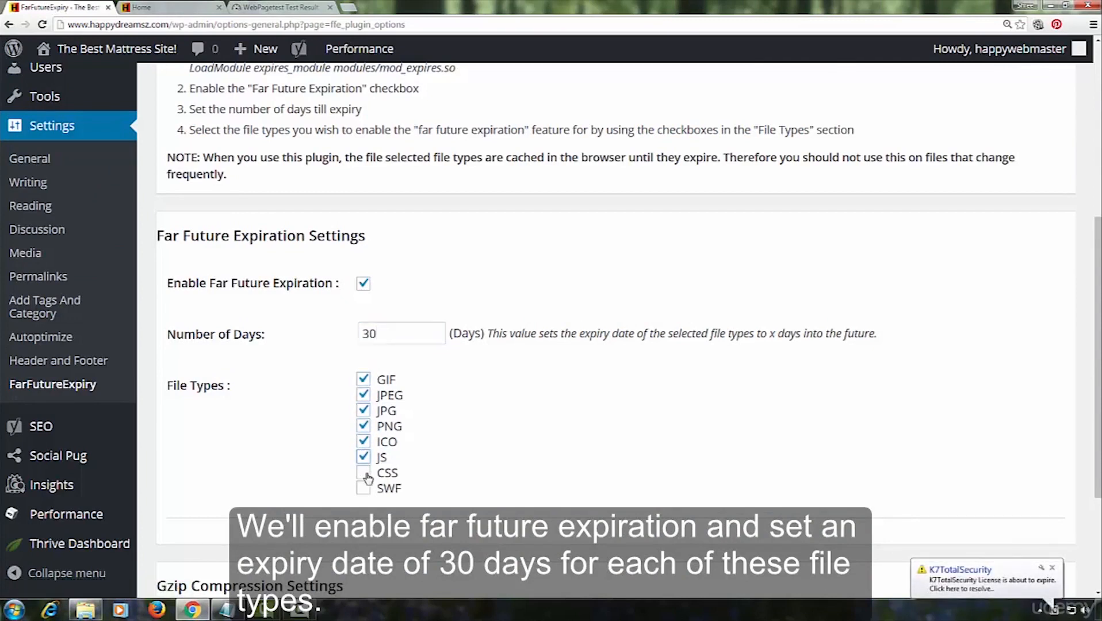
left_click(363, 473)
left_click(363, 488)
scroll(514, 395, "down", 3)
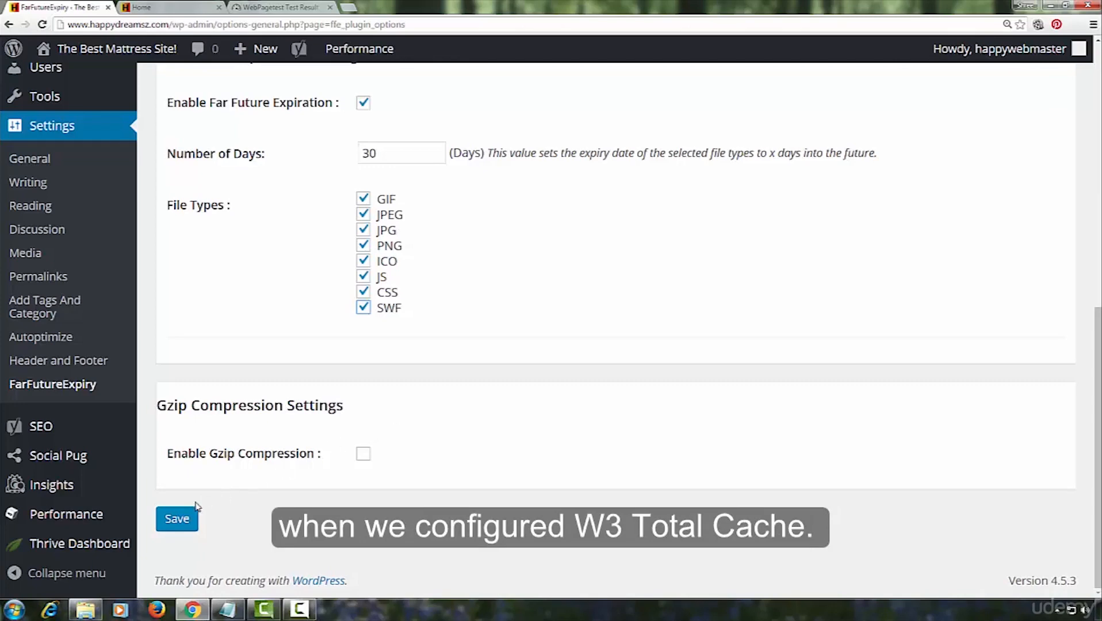
left_click(185, 524)
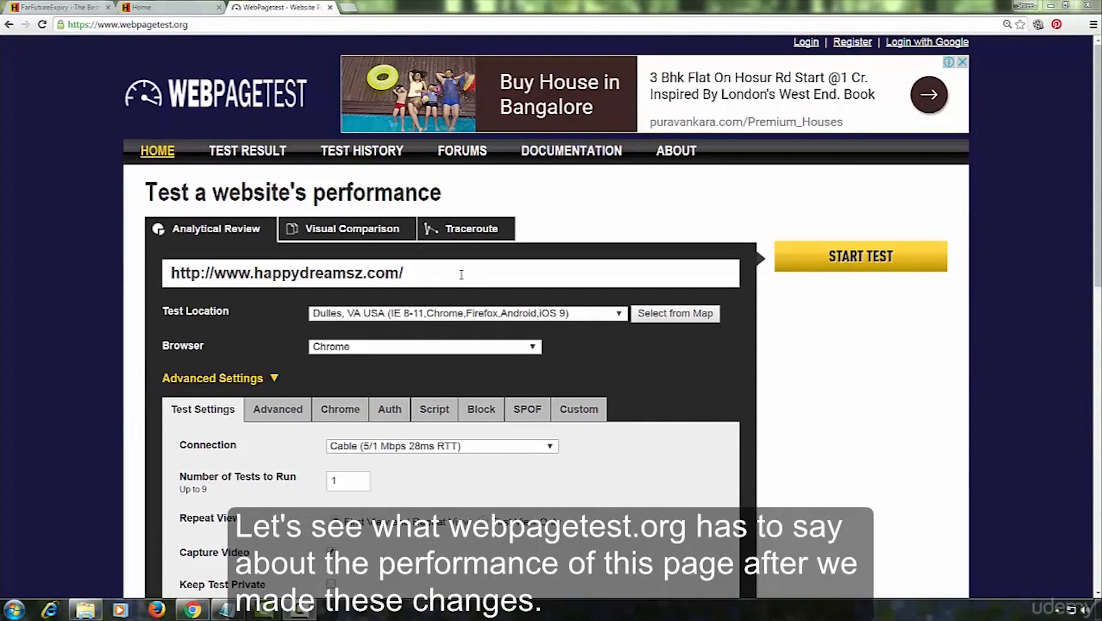
left_click(826, 266)
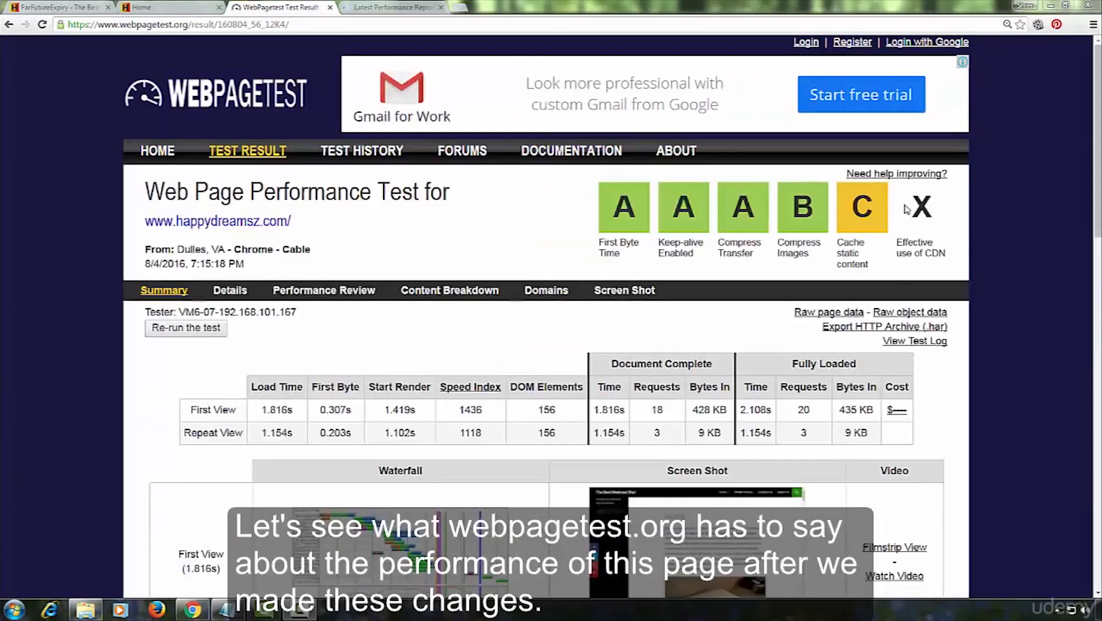
double_click(804, 410)
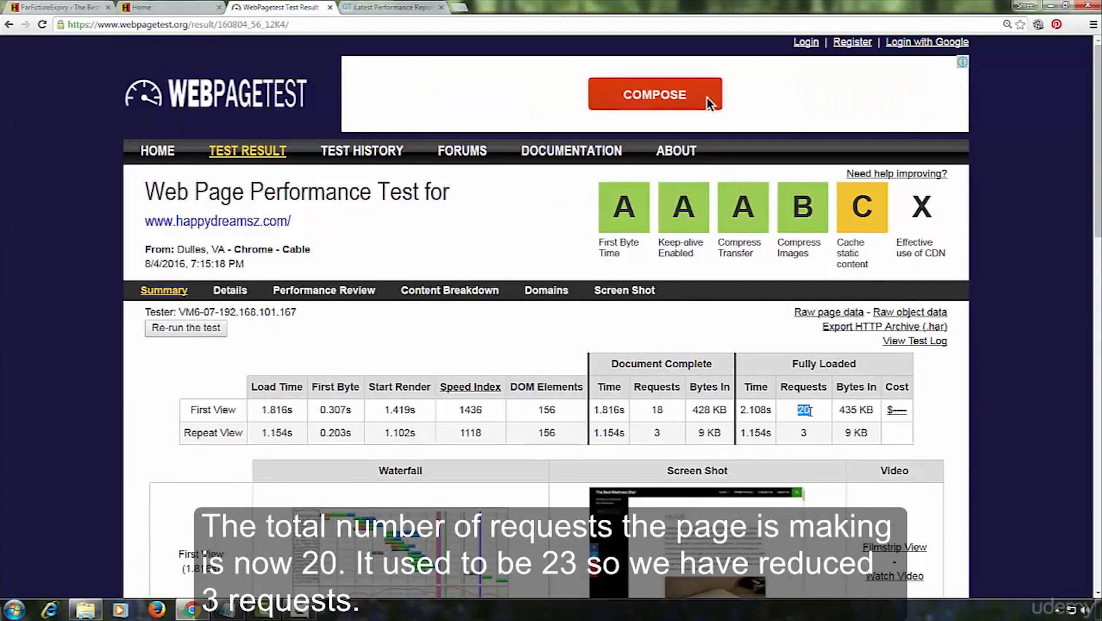
left_click(802, 412)
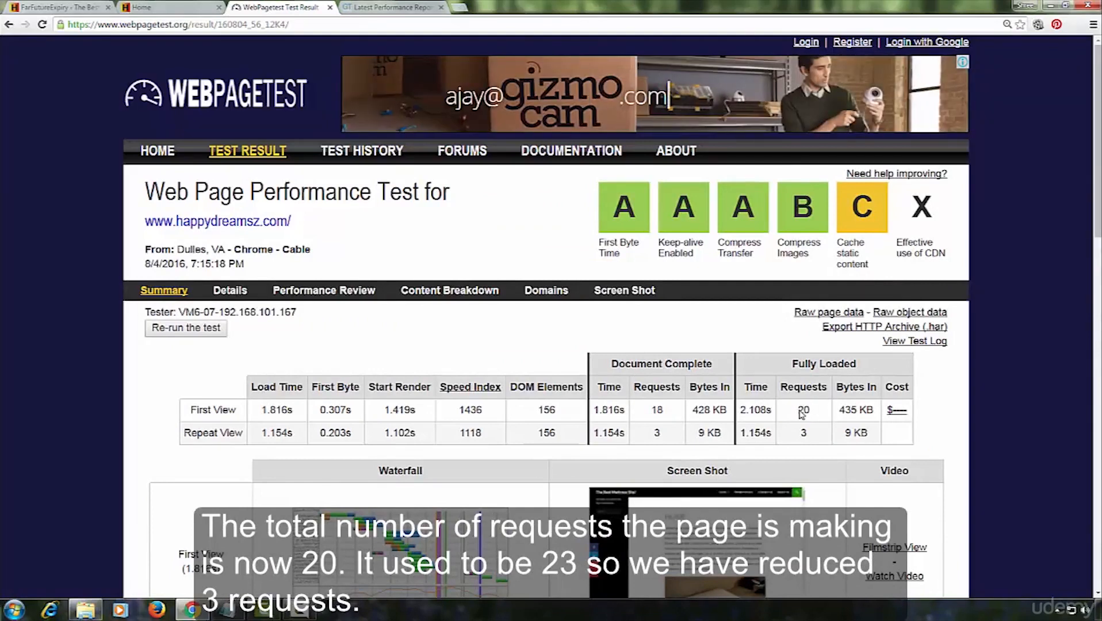
double_click(805, 410)
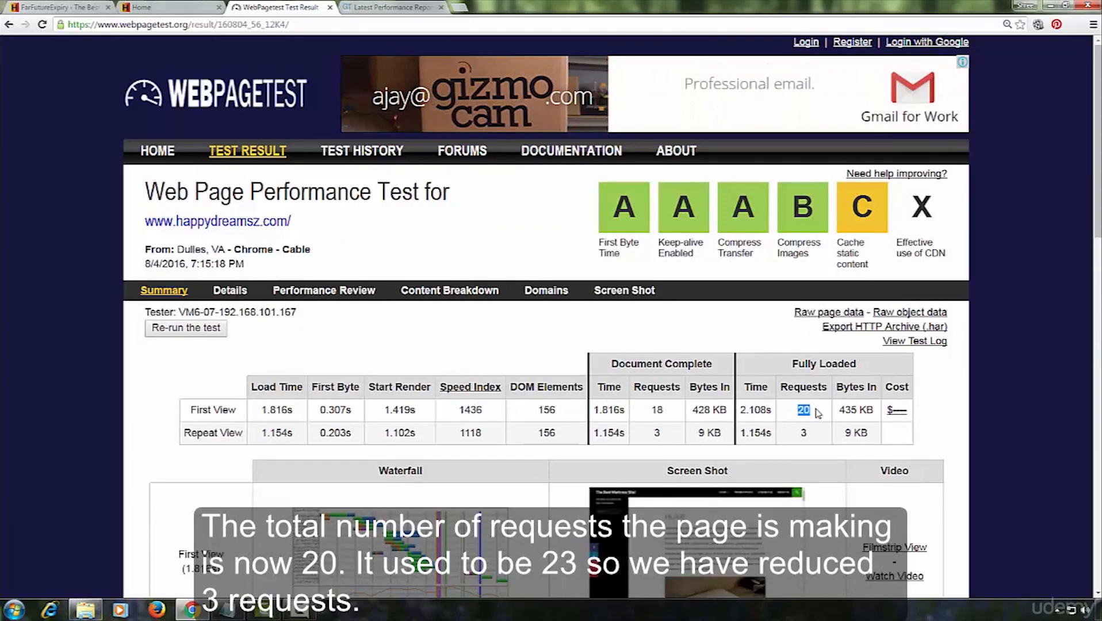
Check the test server region in the GTmetrix report for the site and return to the WebPageTest result.
key("ctrl+Tab")
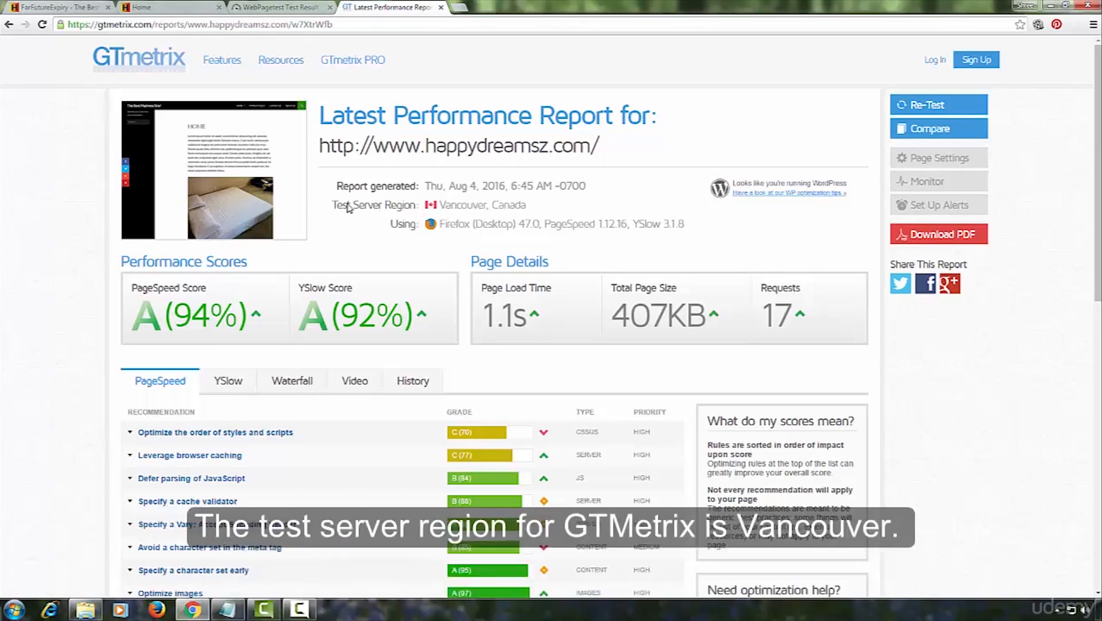
left_click_drag(333, 205, 527, 205)
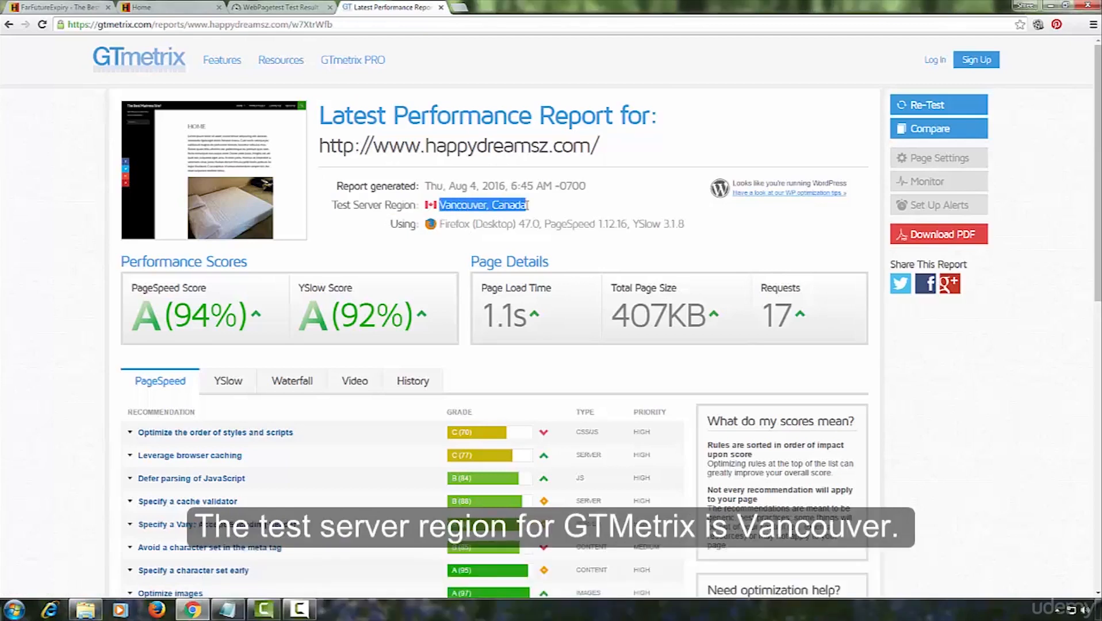
left_click(284, 7)
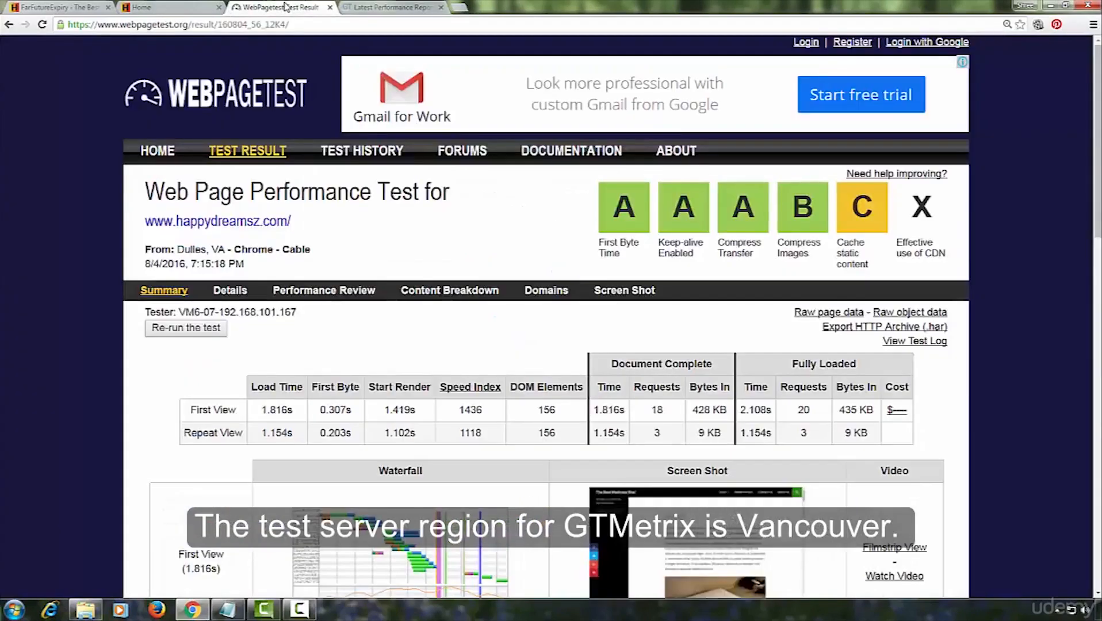